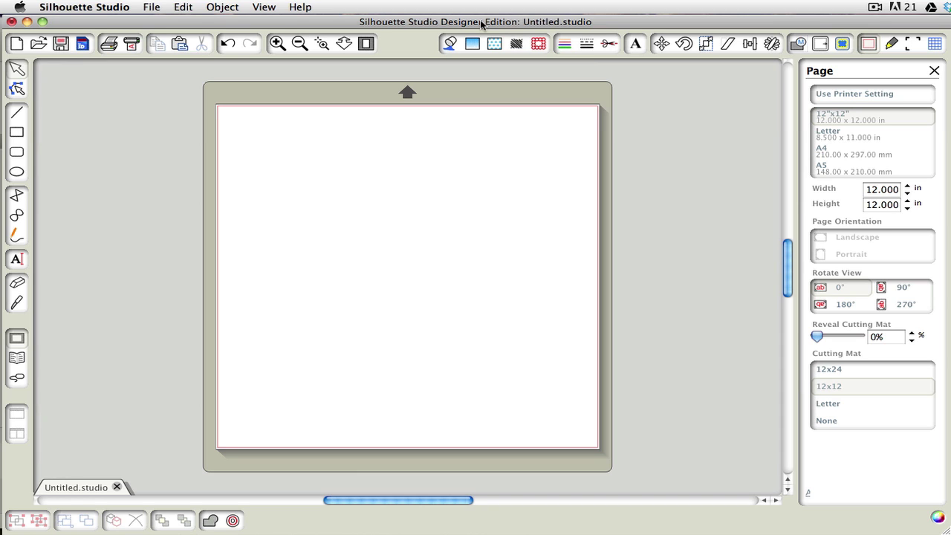
Open beautiful_world_0129.dxf in its own tab, then switch to Finder's DXF folder
click(151, 9)
click(159, 35)
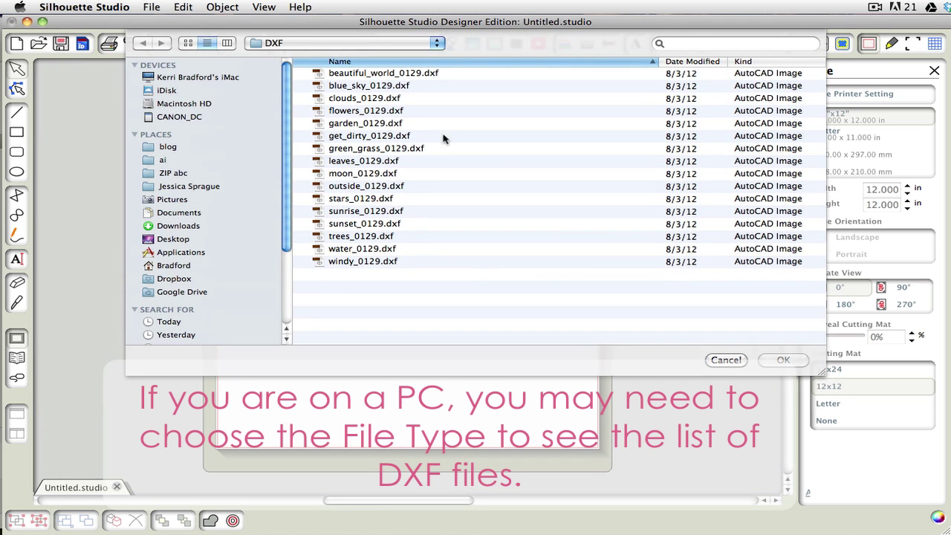
double_click(377, 75)
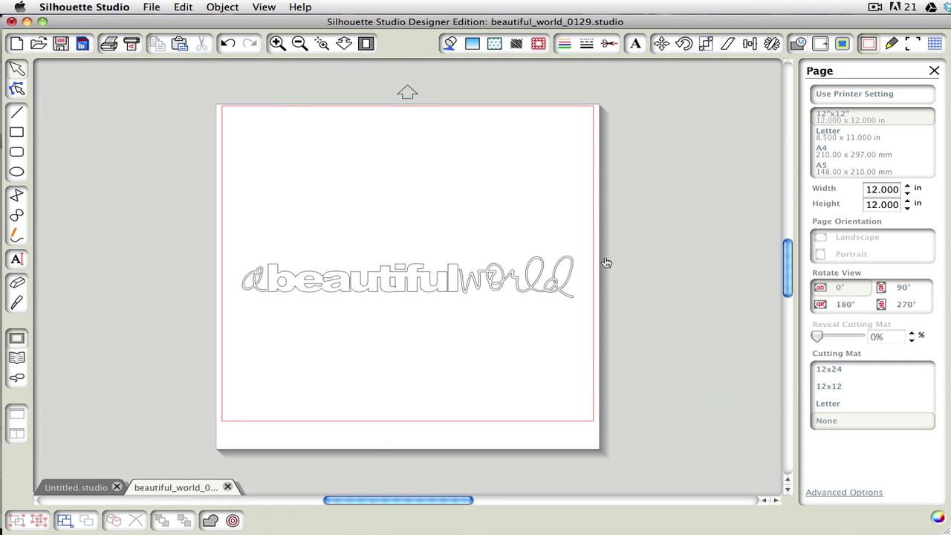
key(super+Tab)
Drag green_grass_0129.dxf from Finder onto the page above 'a beautiful world'
drag(848, 36, 757, 36)
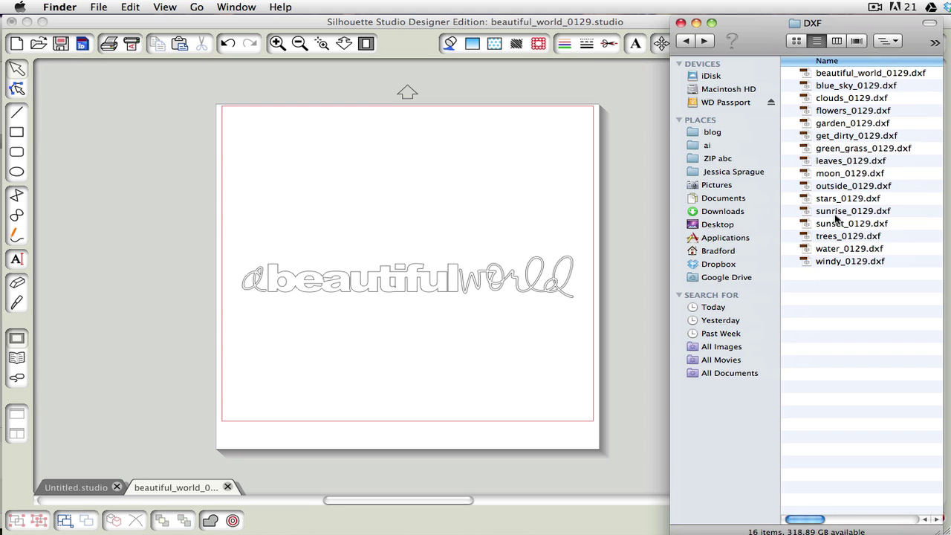
click(843, 147)
drag(839, 146, 398, 215)
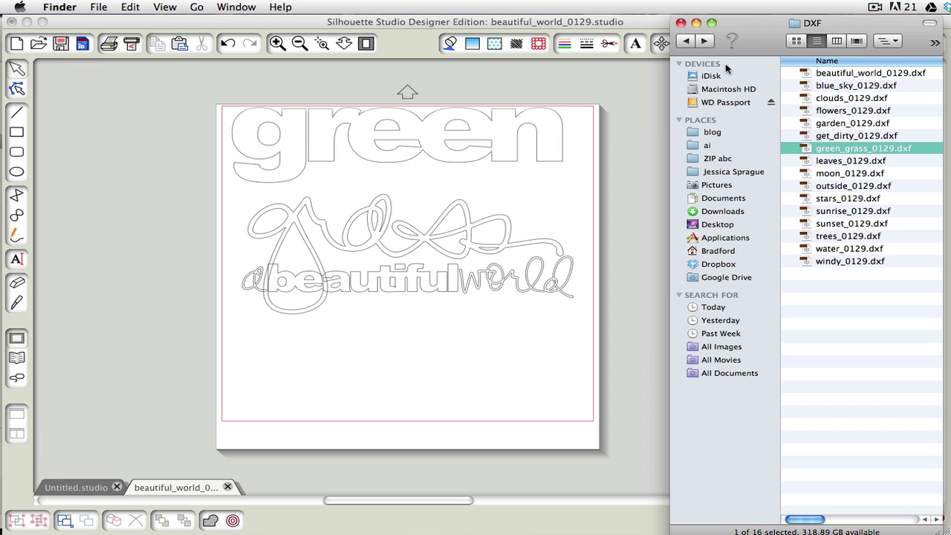
drag(751, 25, 950, 25)
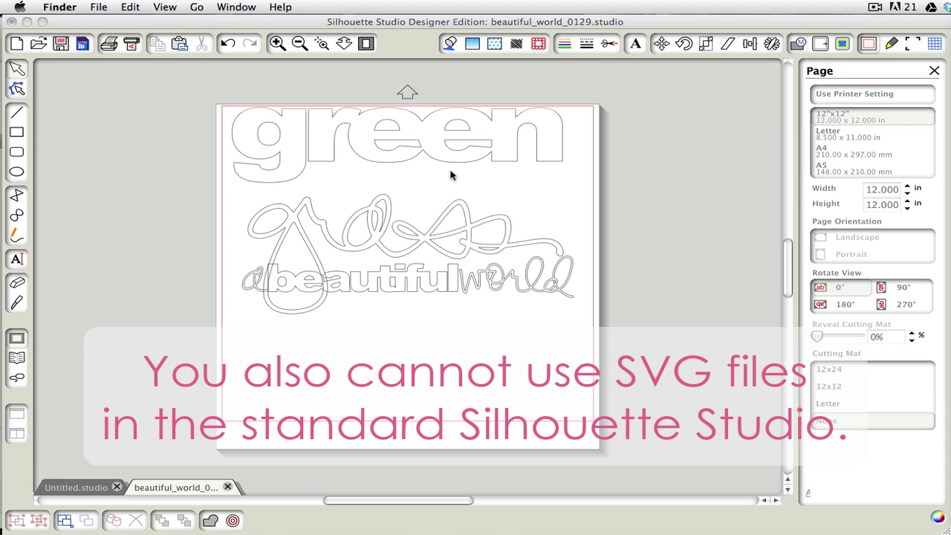
Start importing leaves_0129.dxf into My Library
click(102, 117)
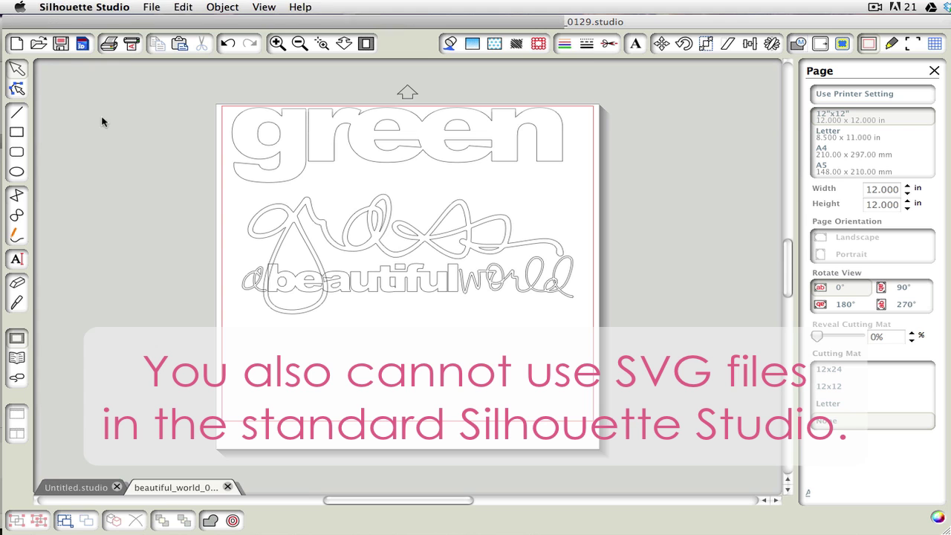
click(152, 6)
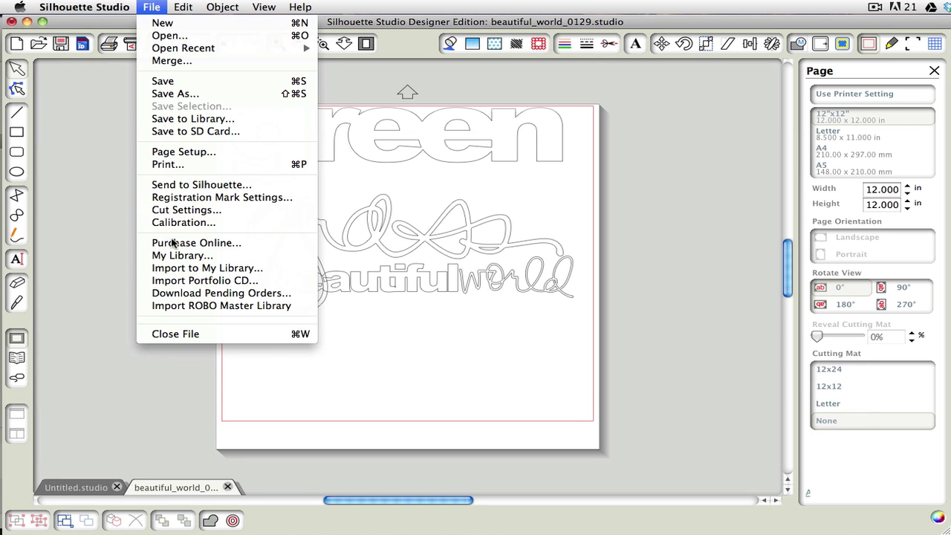
click(191, 268)
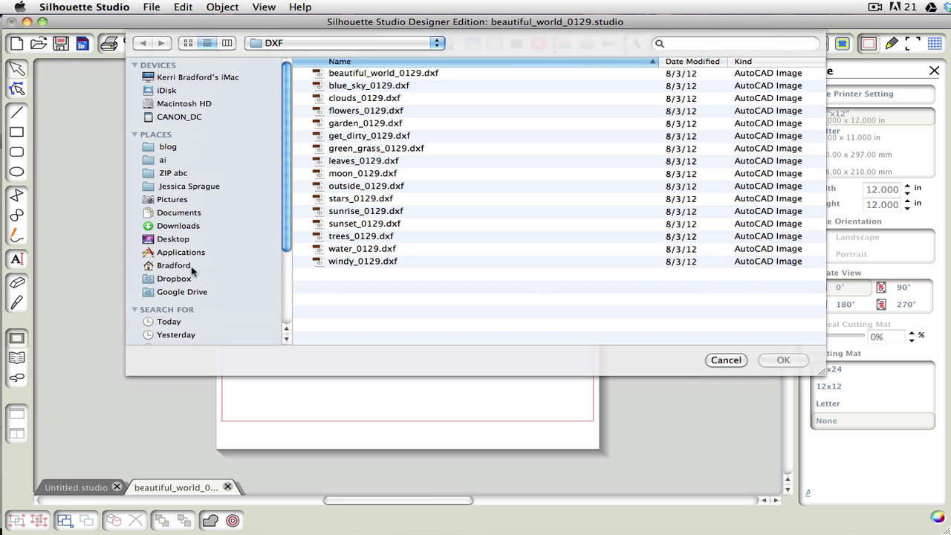
double_click(374, 164)
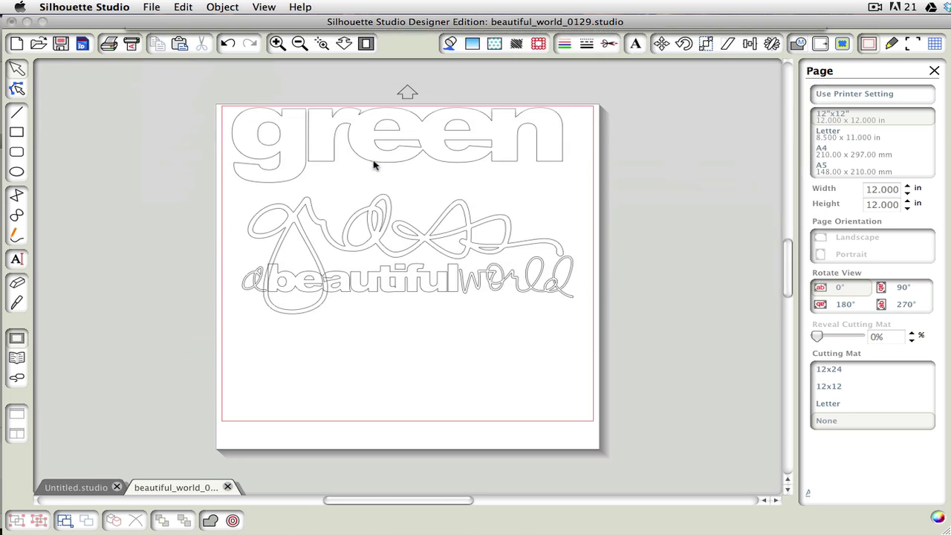
Give leaves_0129 the keywords fall, spring and seasons, keeping category Regular Cut
click(410, 91)
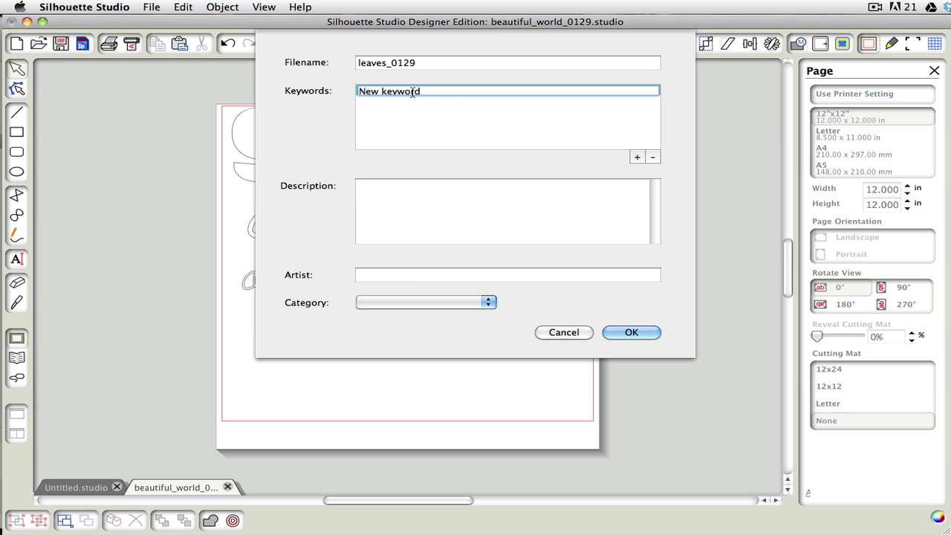
key(super+a)
key(BackSpace)
text(fall)
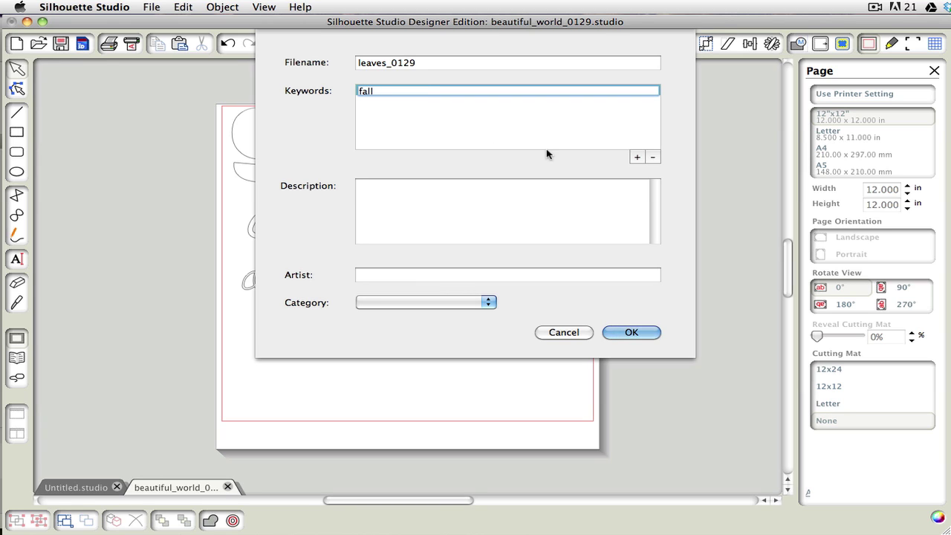
click(636, 158)
text(so)
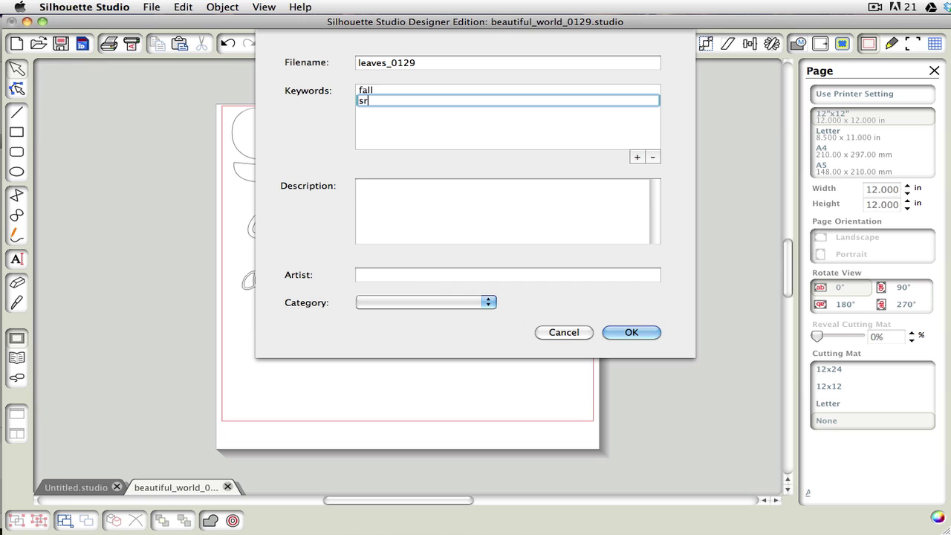
key(BackSpace)
text(pring)
click(640, 157)
text(season)
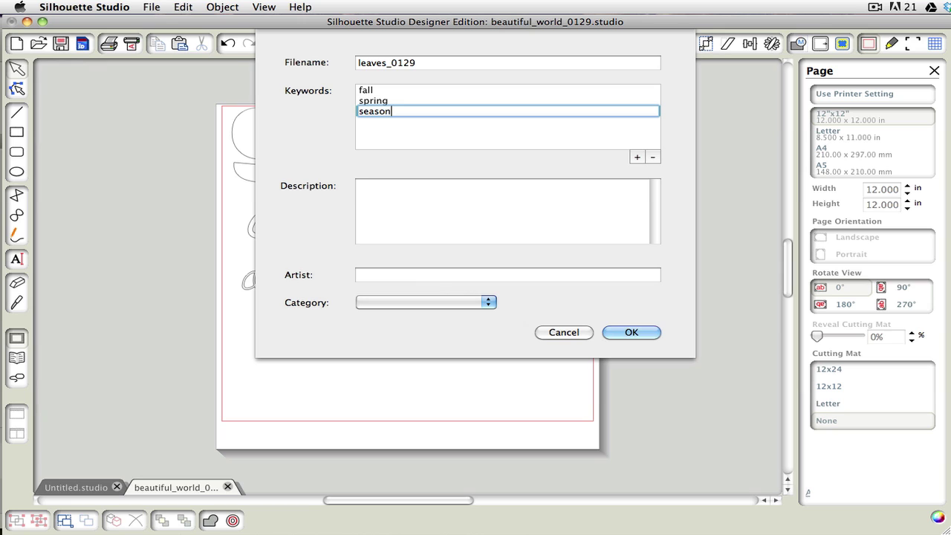
text(s)
click(412, 212)
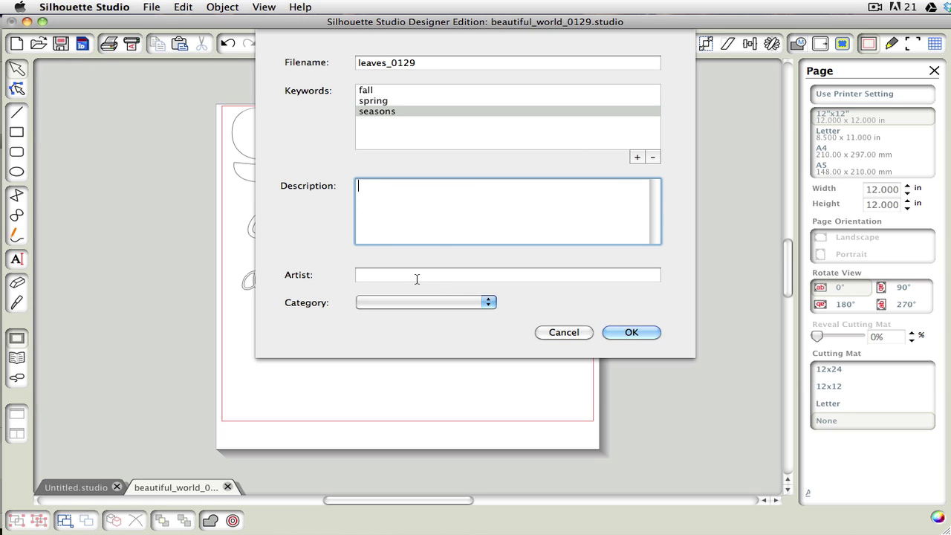
click(415, 302)
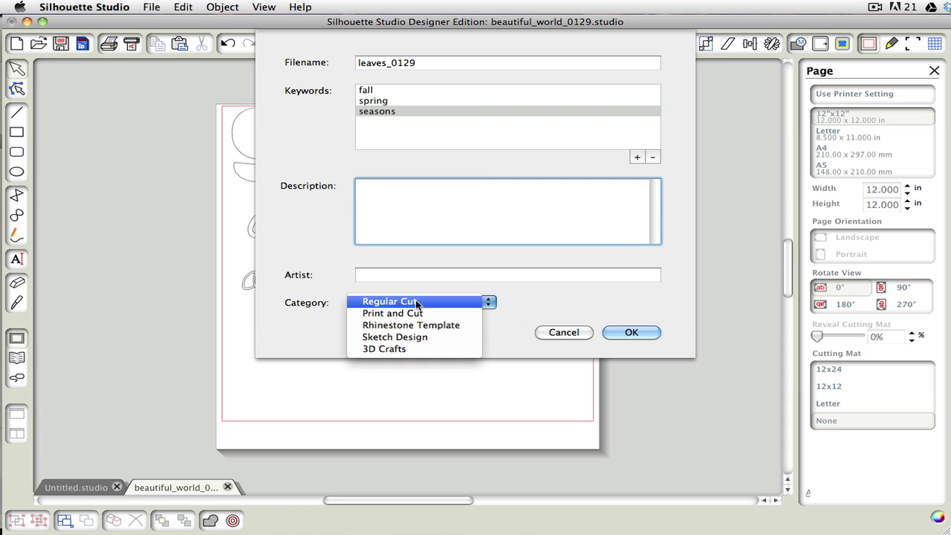
click(416, 301)
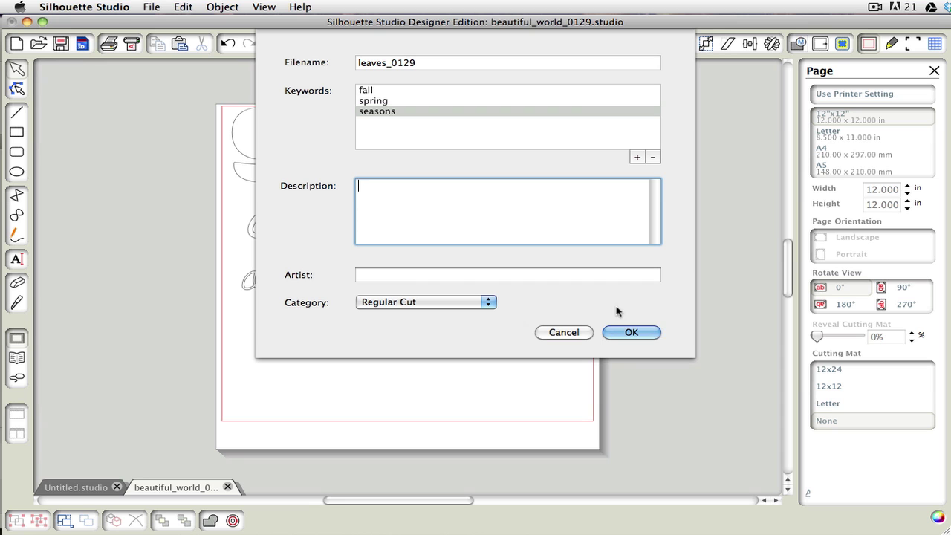
Save leaves_0129 to the library and place it below 'a beautiful world' on the page
click(646, 332)
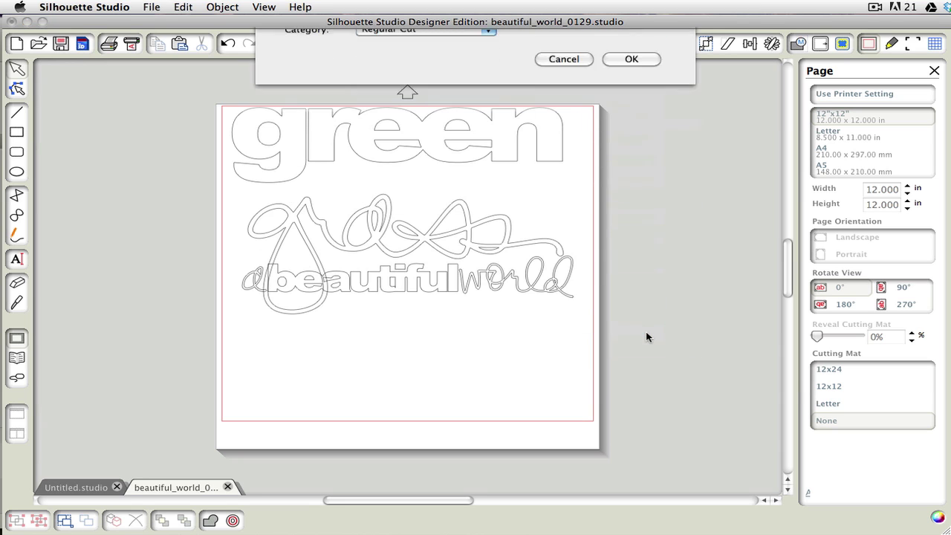
click(18, 359)
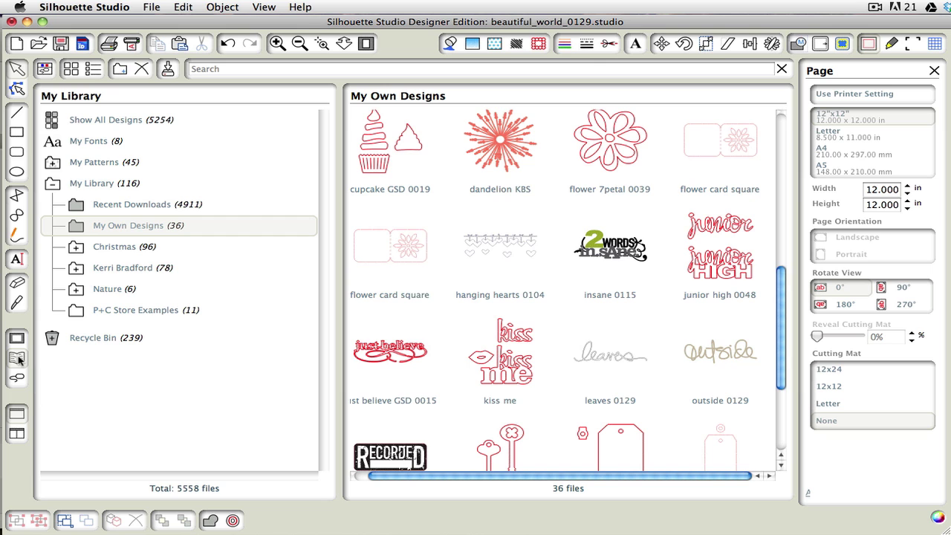
scroll(451, 275, down, 5)
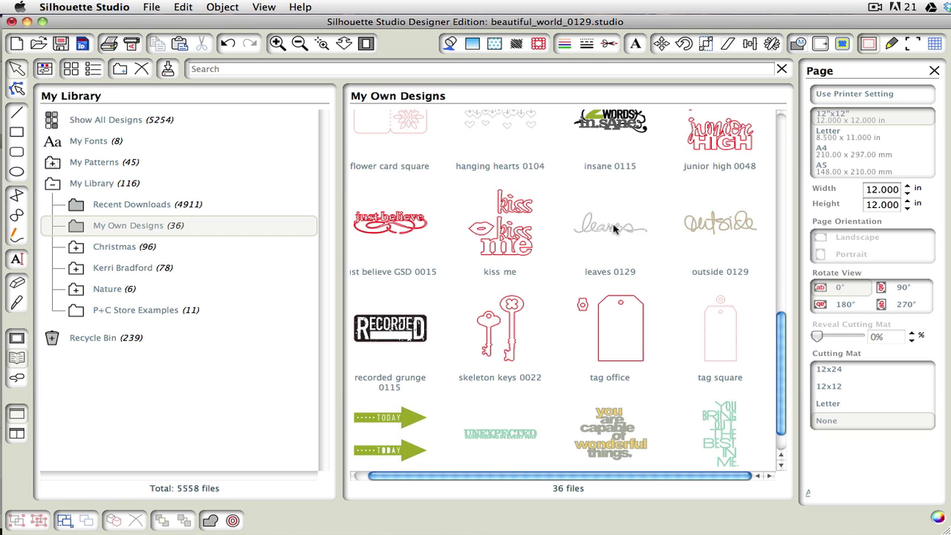
double_click(613, 227)
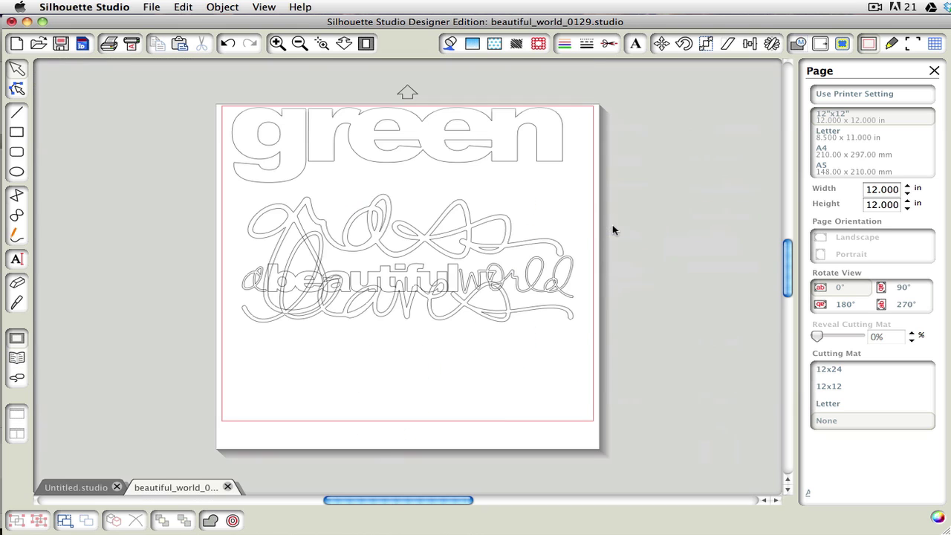
drag(420, 306, 420, 381)
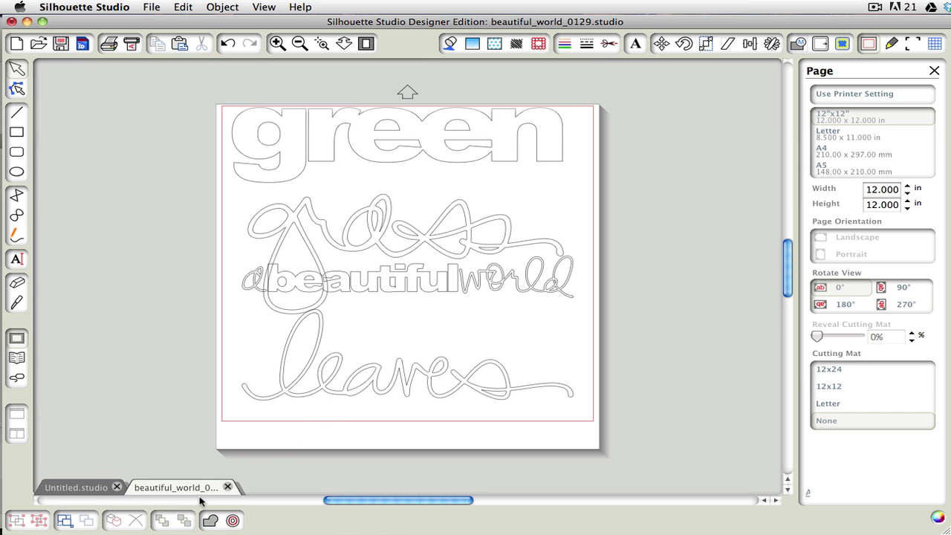
Close the beautiful_world_0129 document without saving changes
click(228, 487)
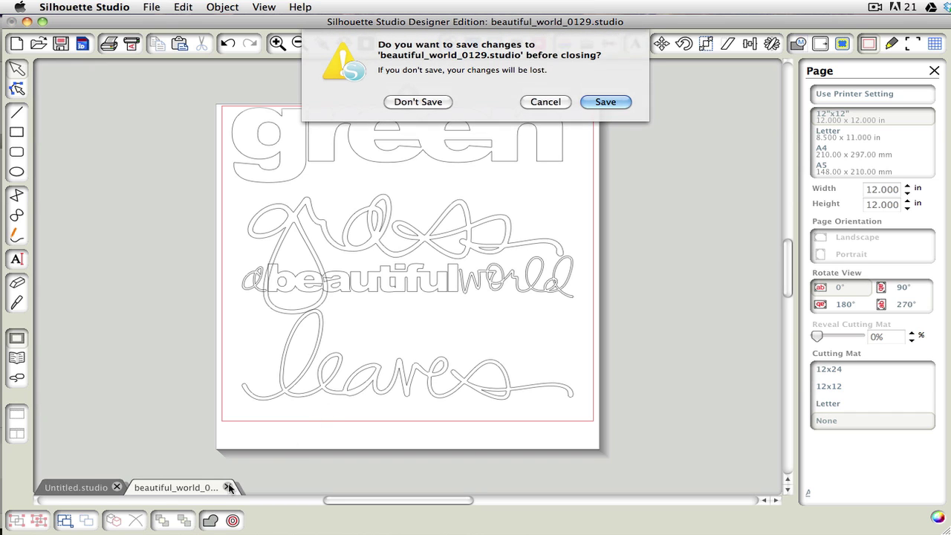
click(427, 104)
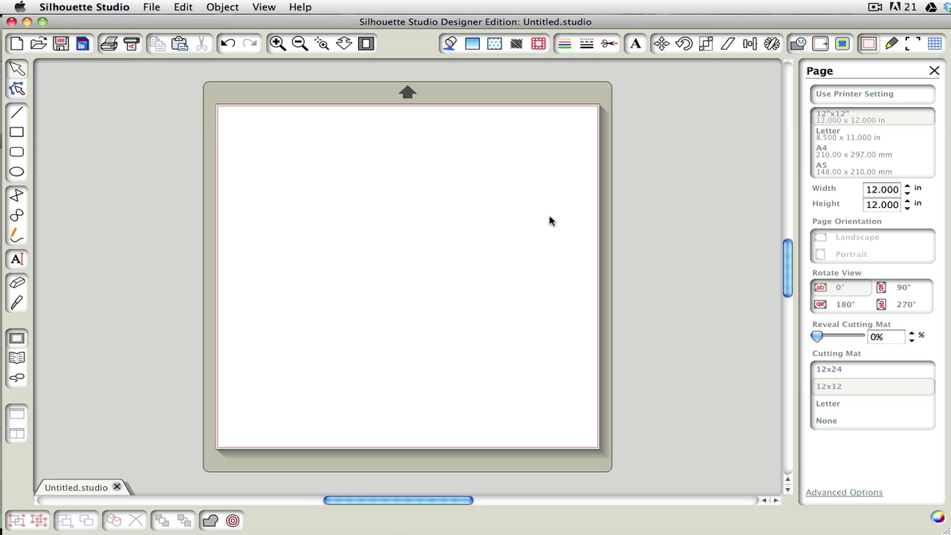
Import beautiful_world through flowers_0129.dxf from Finder into My Own Designs, now 40 designs
click(15, 359)
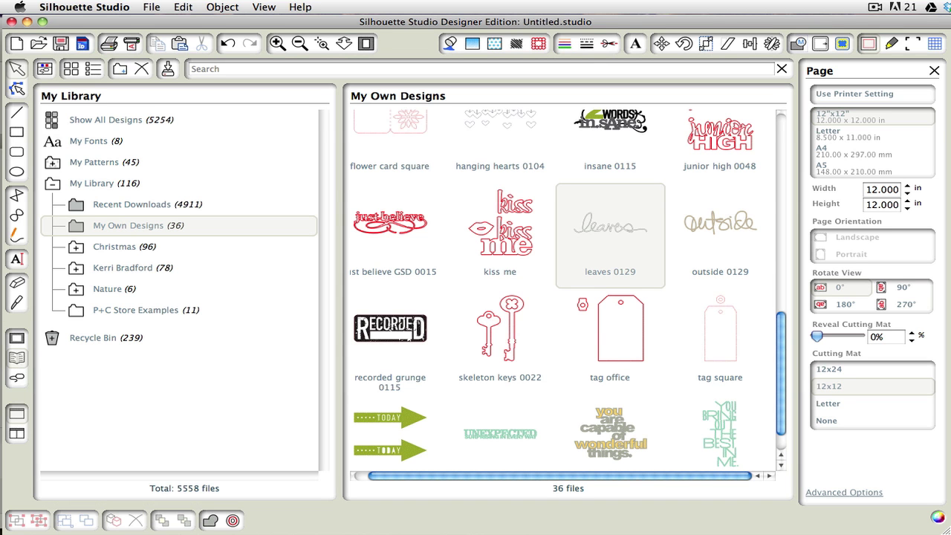
drag(901, 27, 793, 27)
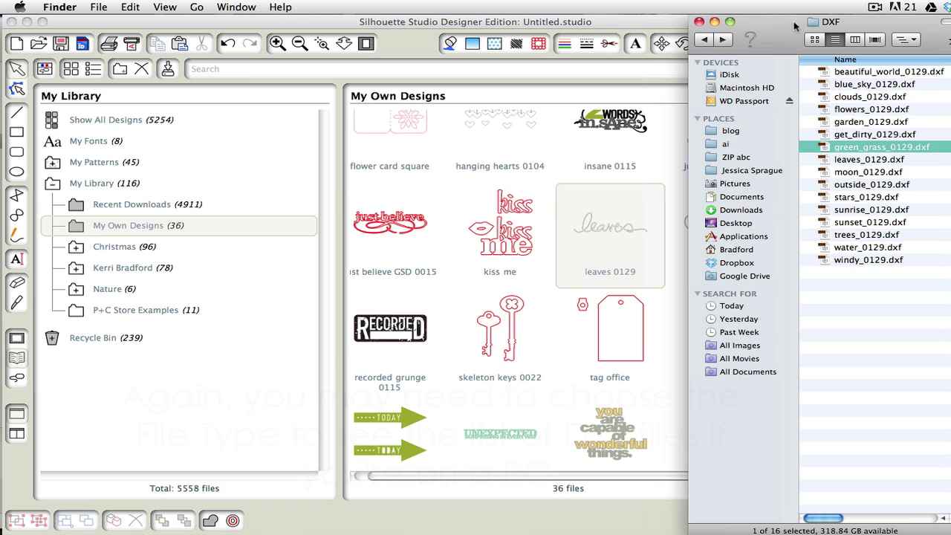
click(848, 74)
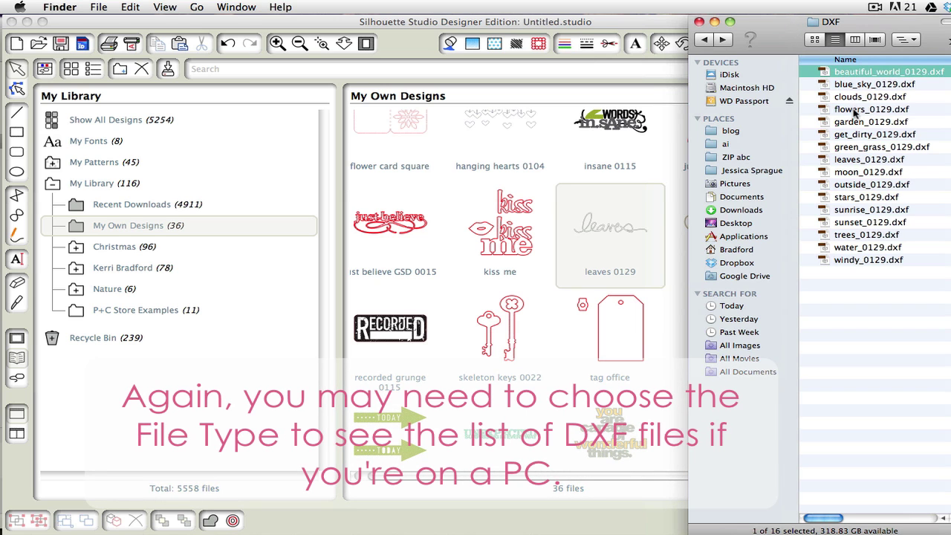
shift+click(854, 111)
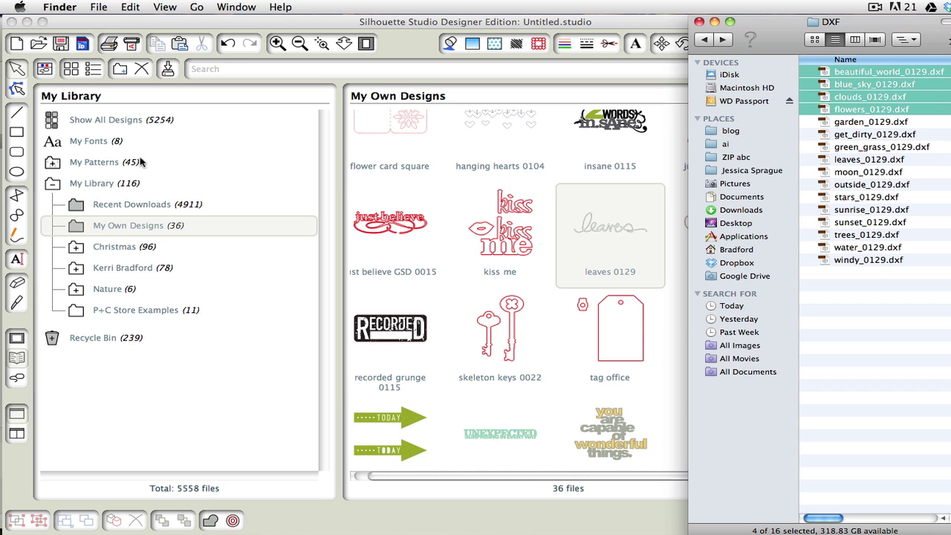
drag(884, 81, 543, 219)
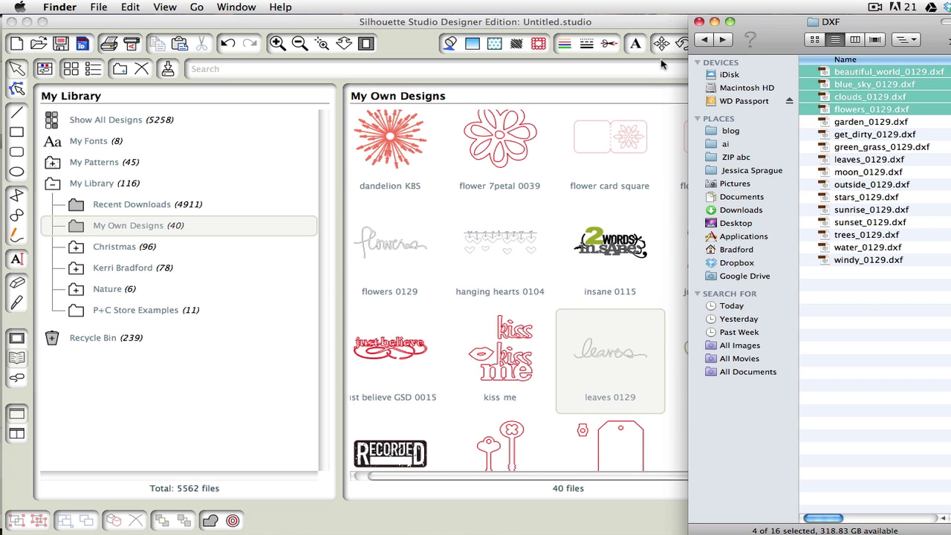
drag(768, 46, 902, 43)
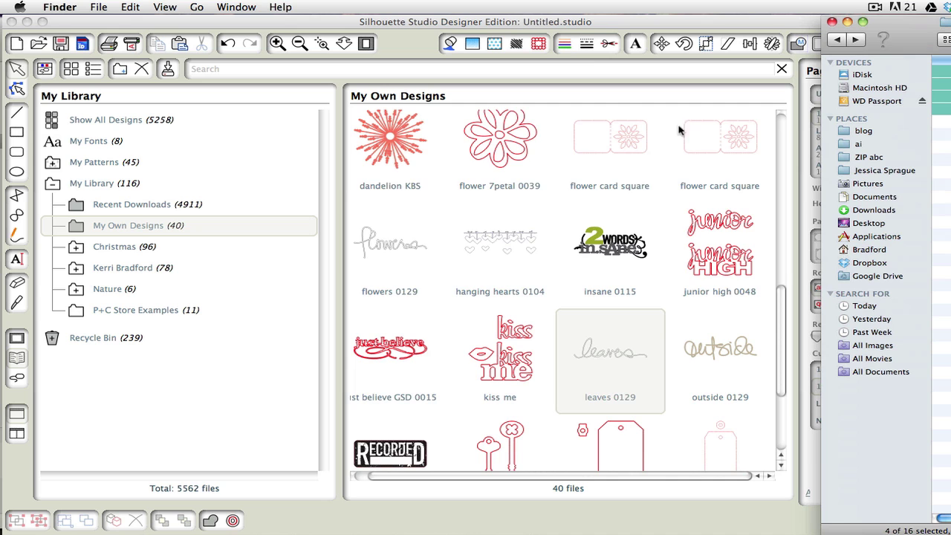
Scroll My Own Designs to check the imported DXF designs, then bring the DXF folder back
scroll(550, 291, up, 5)
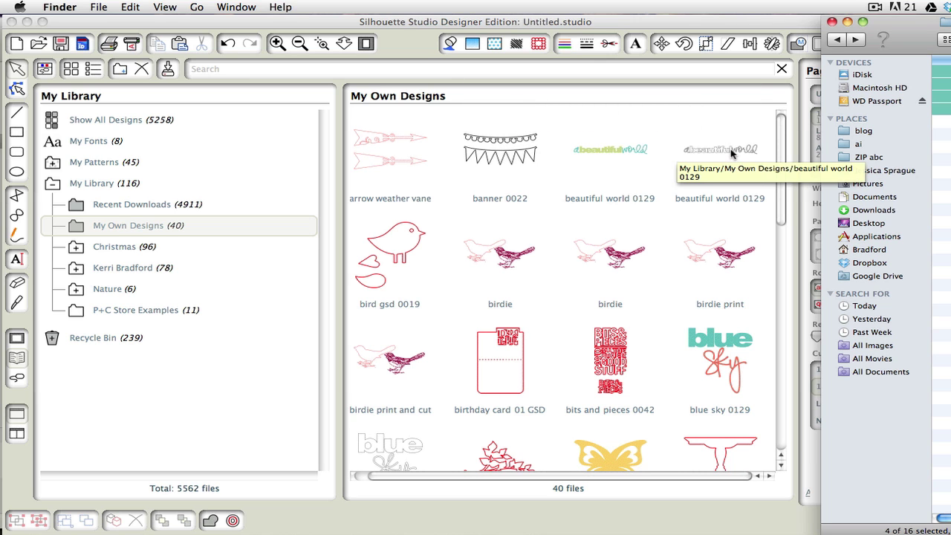
scroll(732, 152, down, 3)
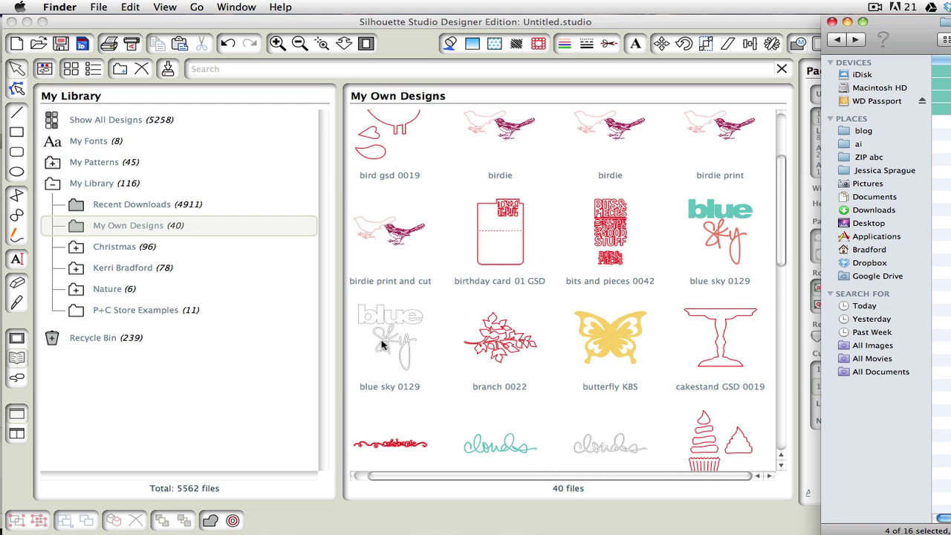
scroll(382, 343, down, 5)
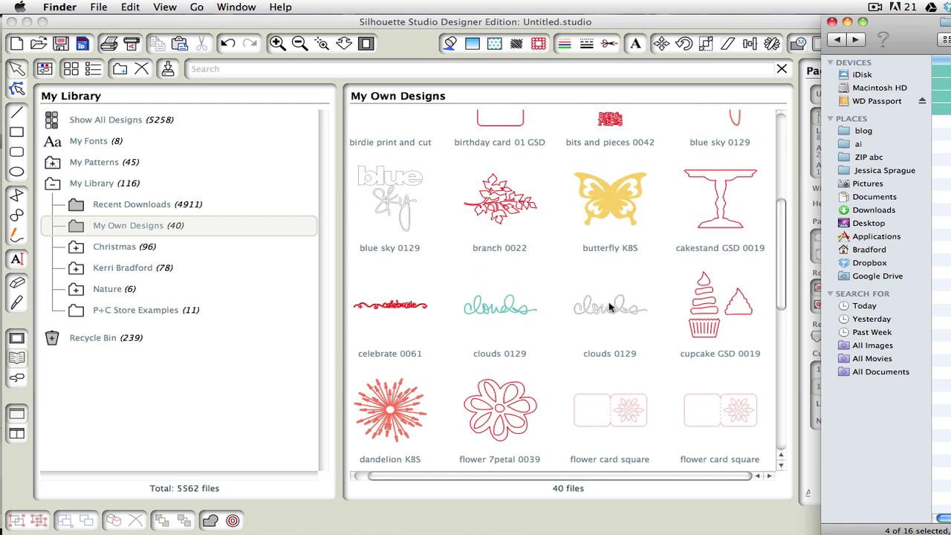
scroll(609, 305, down, 5)
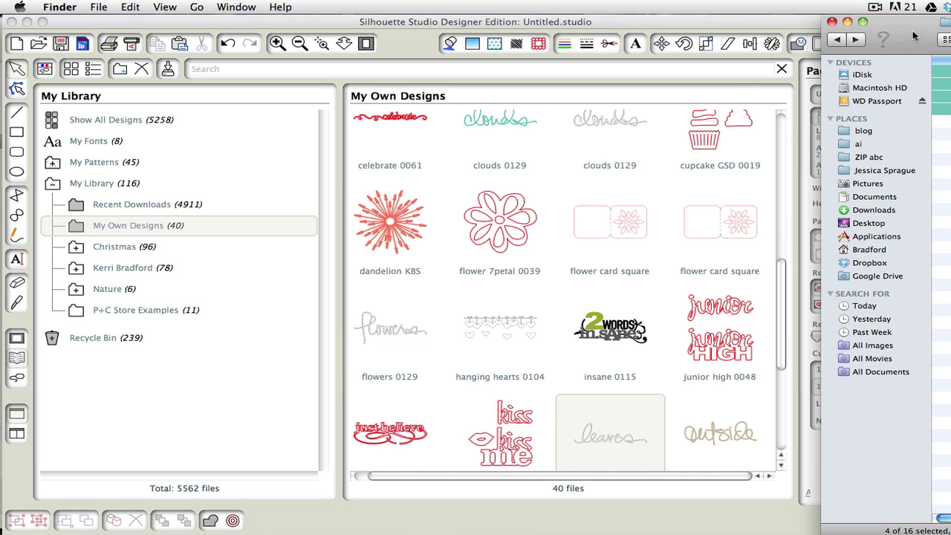
drag(913, 37, 760, 37)
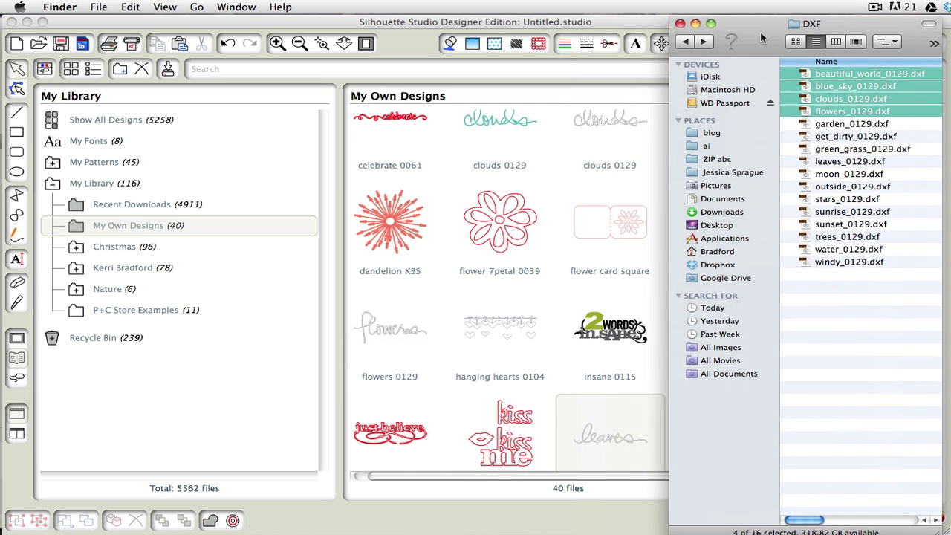
Import the five SVG files, sunrise_0129 through windy_0129, into My Own Designs
click(885, 44)
click(910, 78)
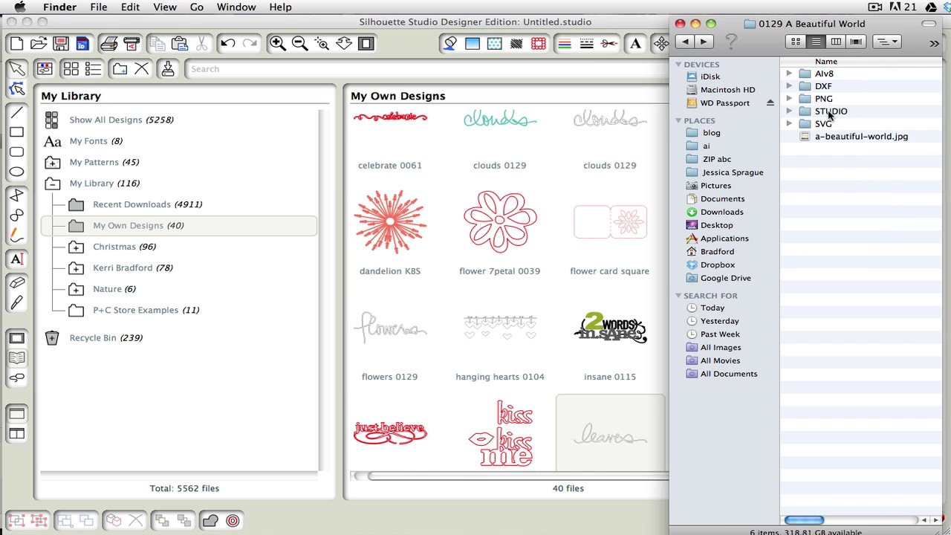
double_click(825, 123)
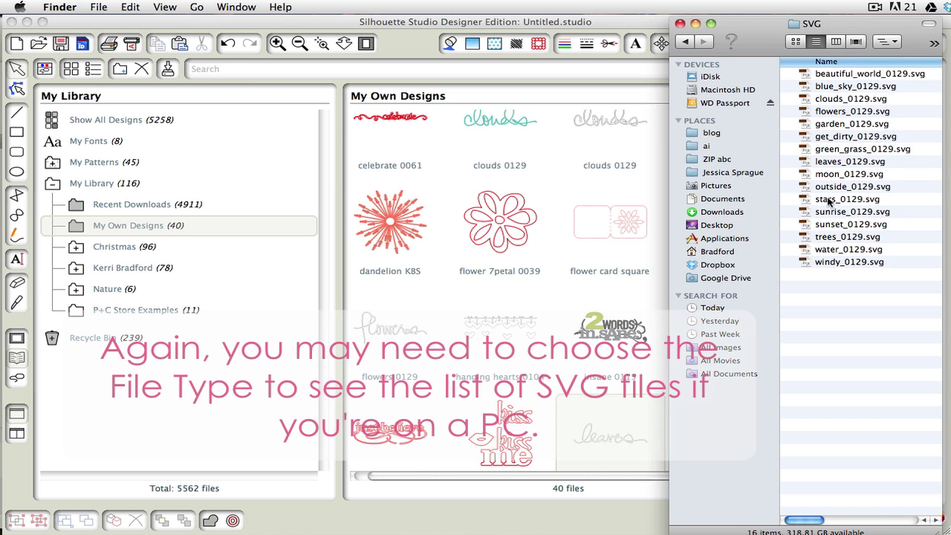
click(836, 213)
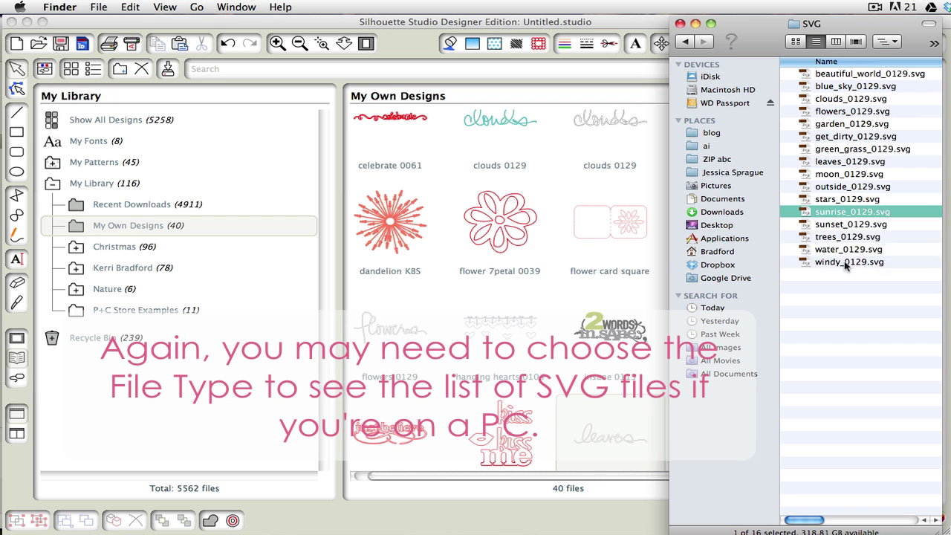
shift+click(845, 262)
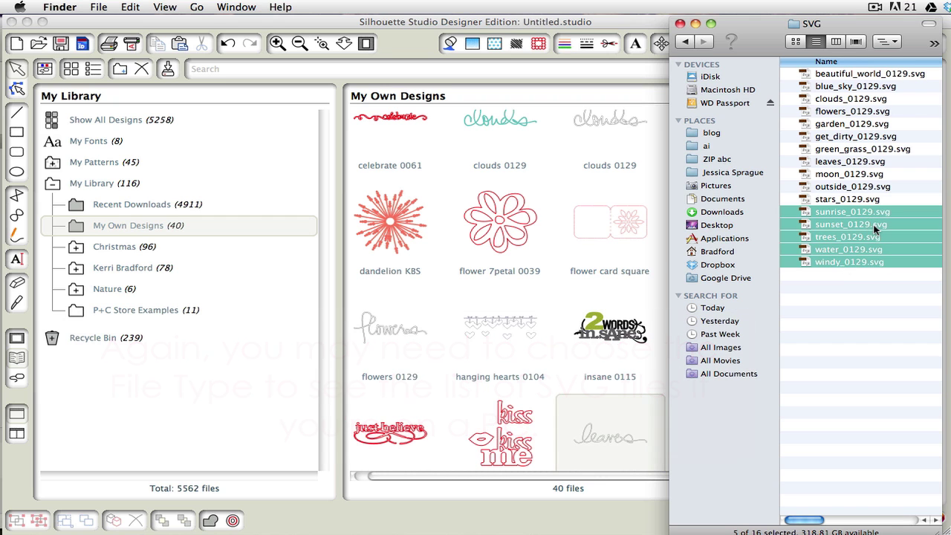
drag(875, 230, 579, 215)
drag(777, 33, 950, 33)
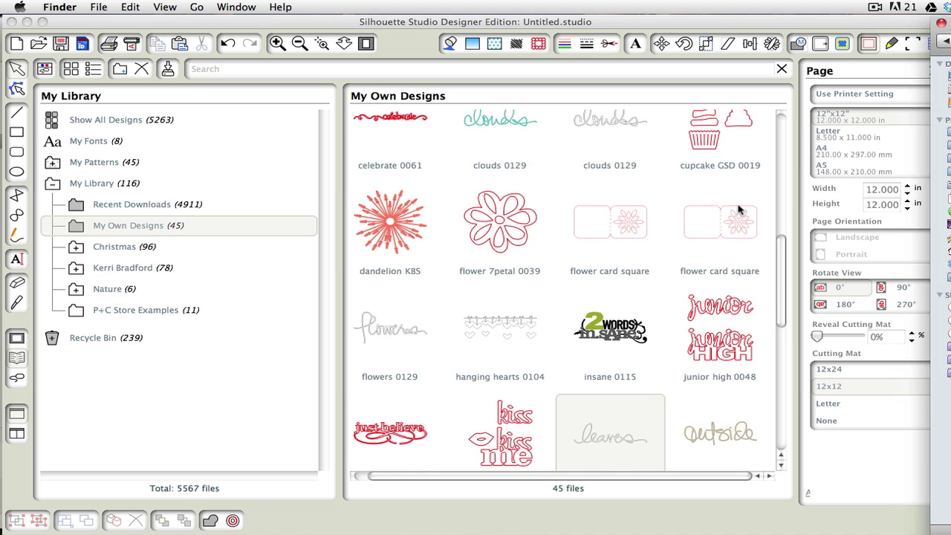
scroll(528, 386, down, 5)
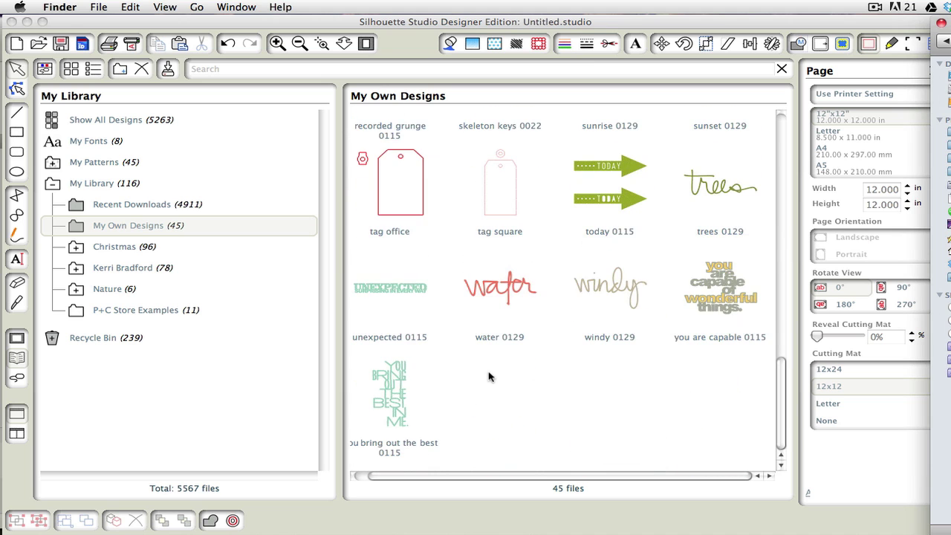
scroll(491, 379, up, 3)
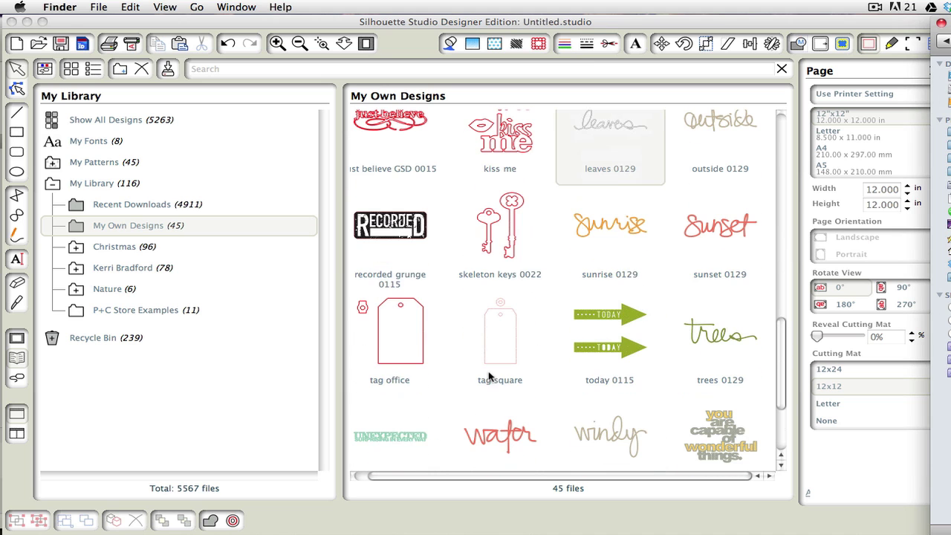
Place the sunrise 0129 design on the page and show its cut settings
click(621, 227)
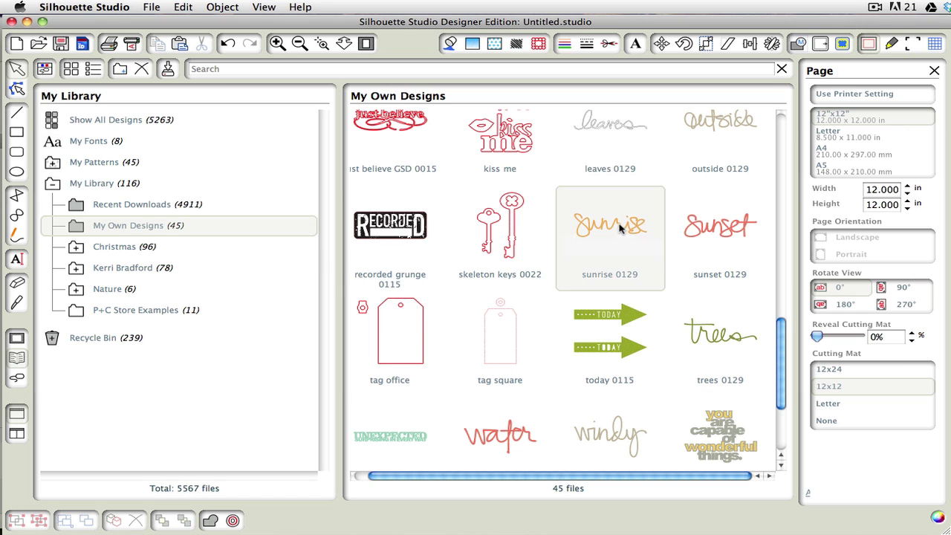
double_click(621, 227)
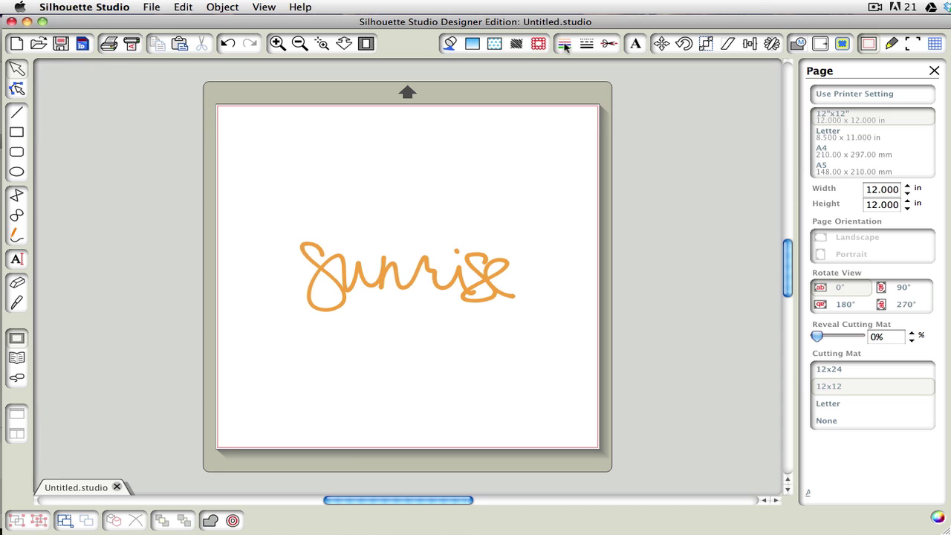
click(608, 43)
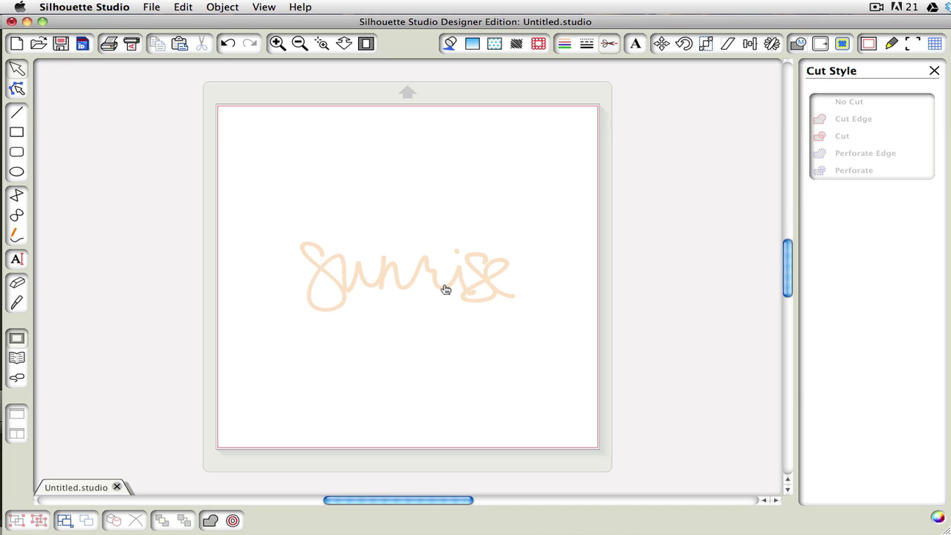
Apply the Cut style to the sunrise word and convert it to a path
click(445, 289)
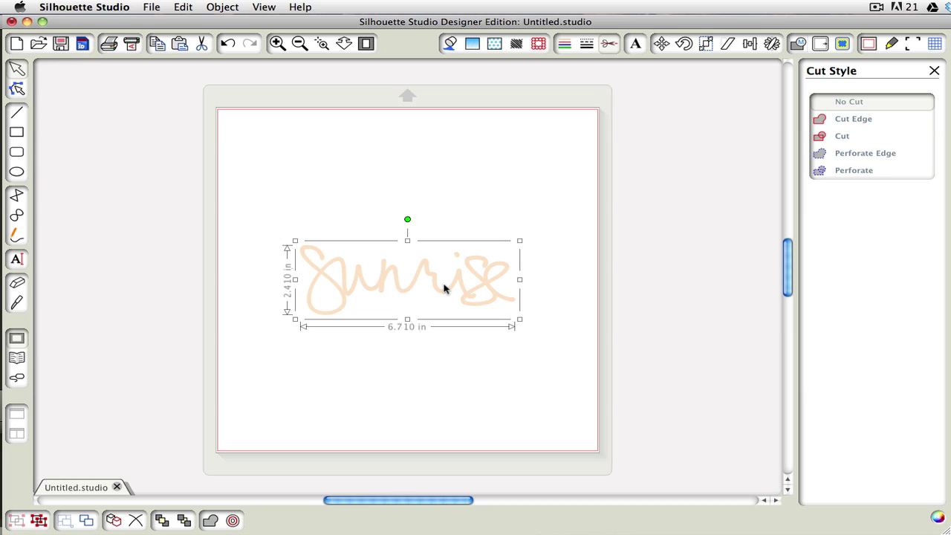
click(873, 124)
click(854, 138)
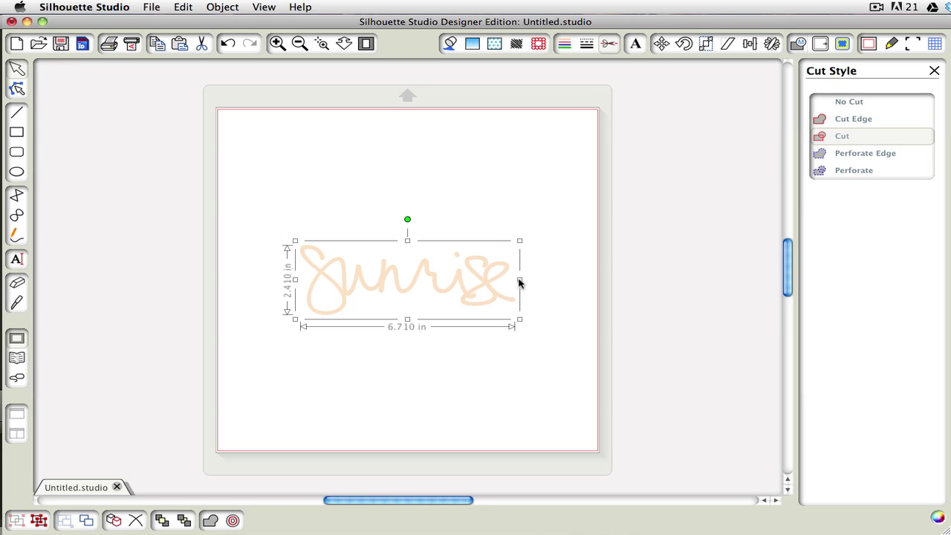
right_click(474, 283)
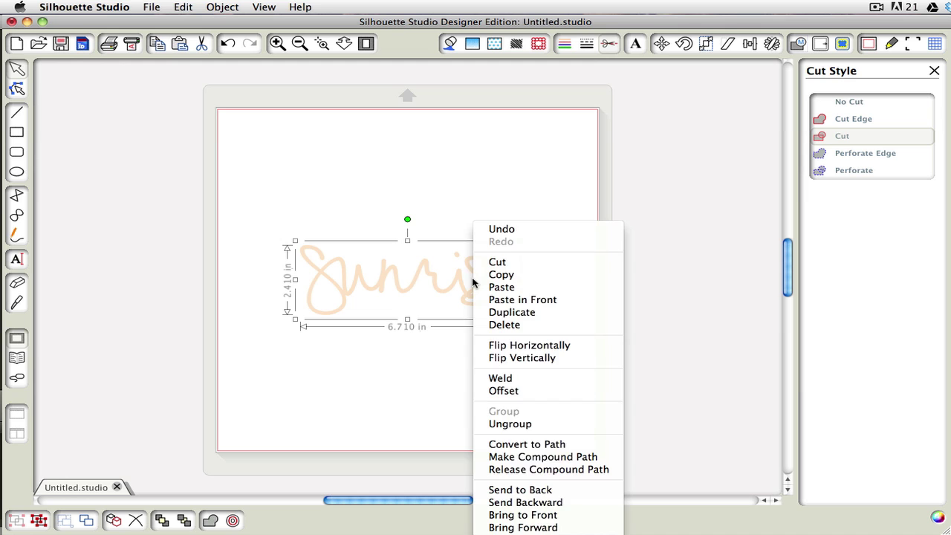
click(517, 445)
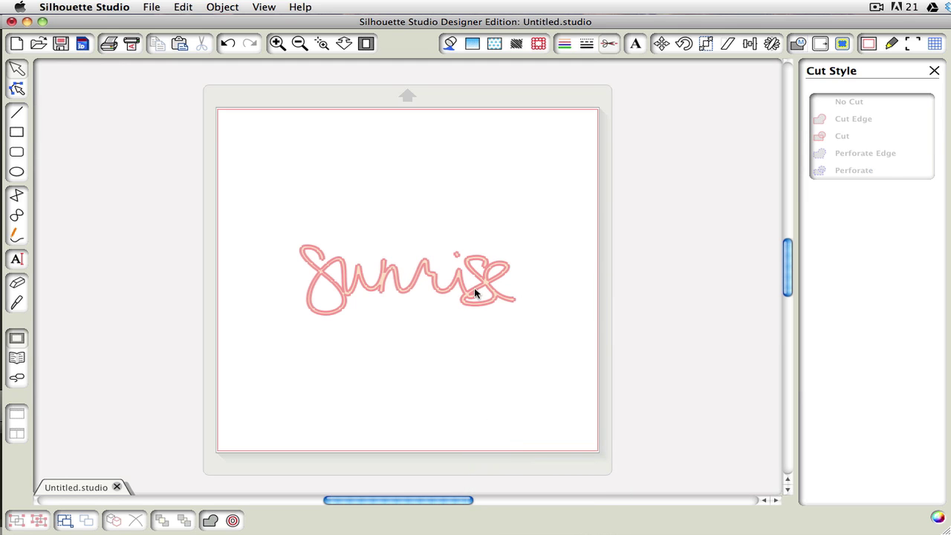